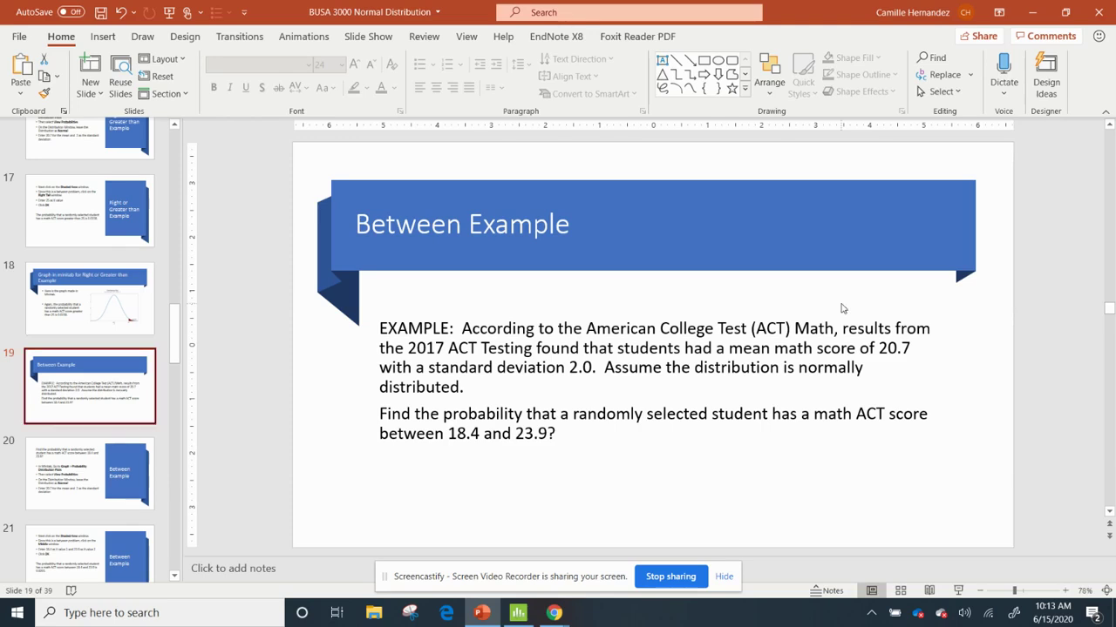
Highlight the mean 20.7 in yellow and the standard deviation 2.0 in green
left_click(882, 348)
double_click(882, 347)
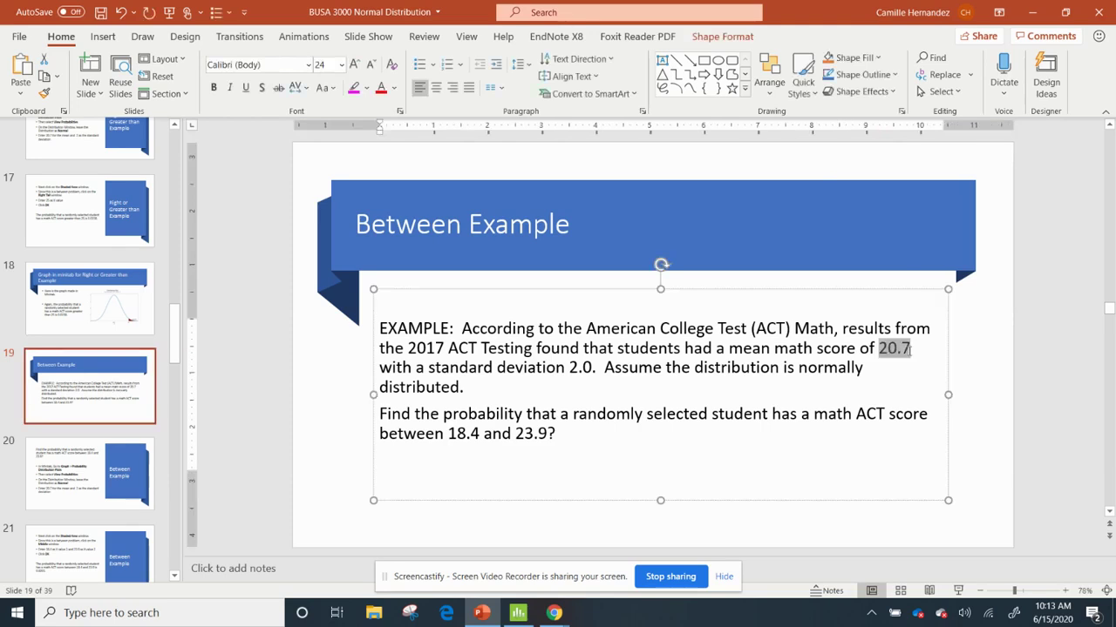
right_click(910, 348)
left_click(366, 89)
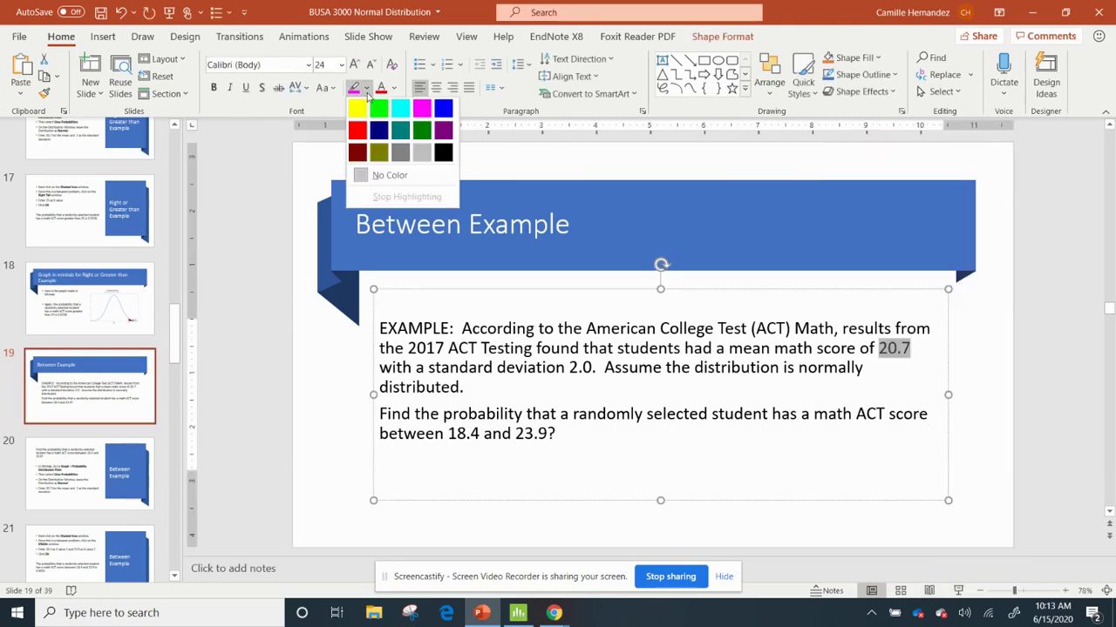
left_click(358, 108)
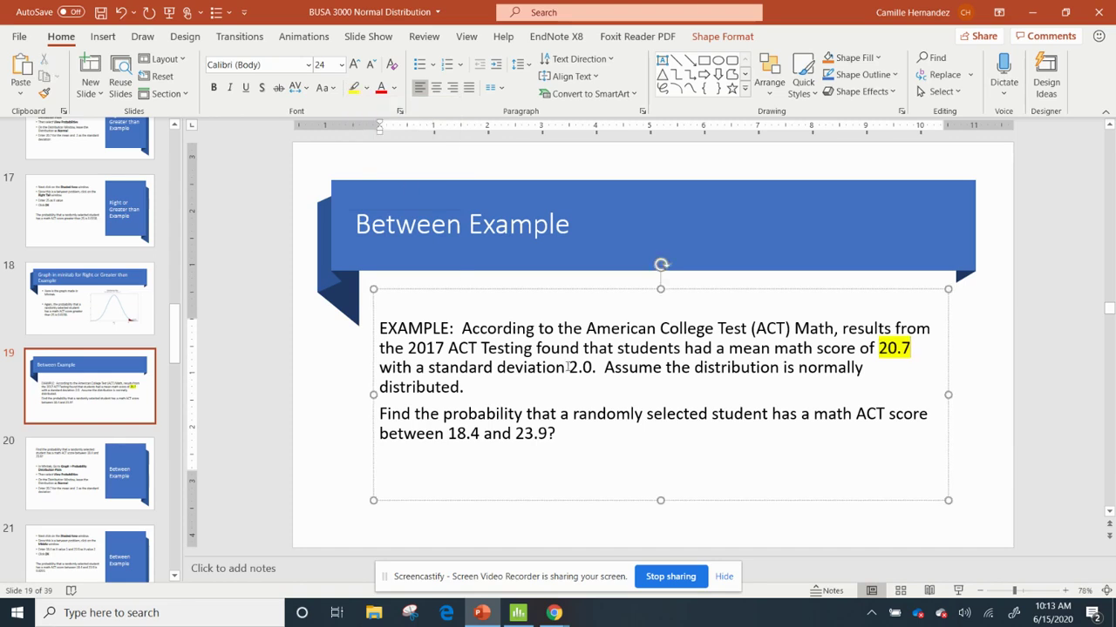
left_click_drag(570, 367, 597, 367)
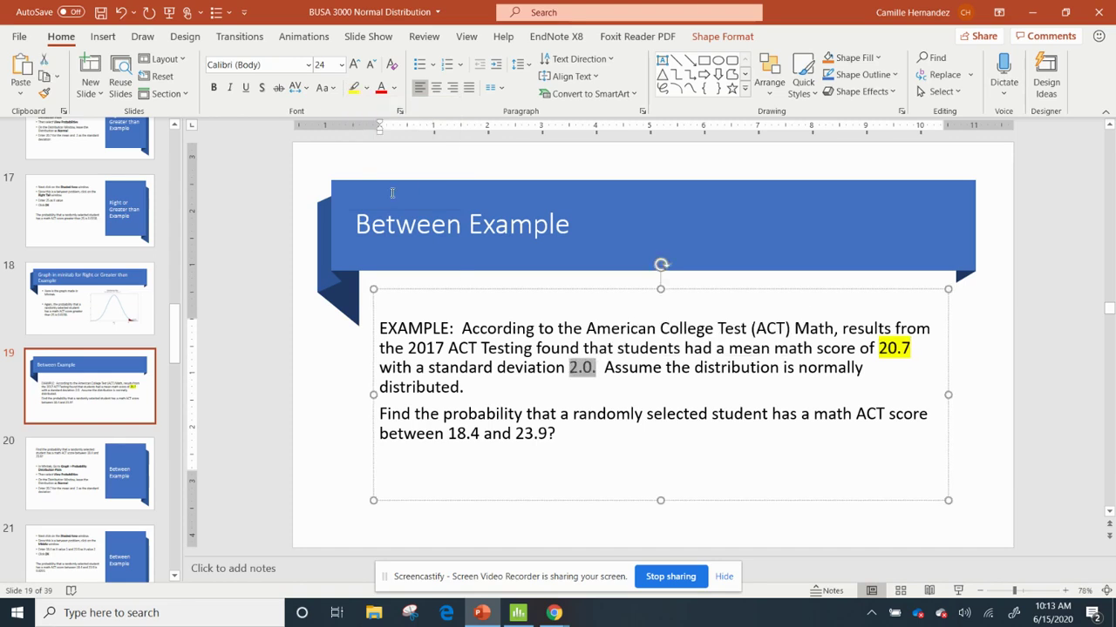
left_click(365, 91)
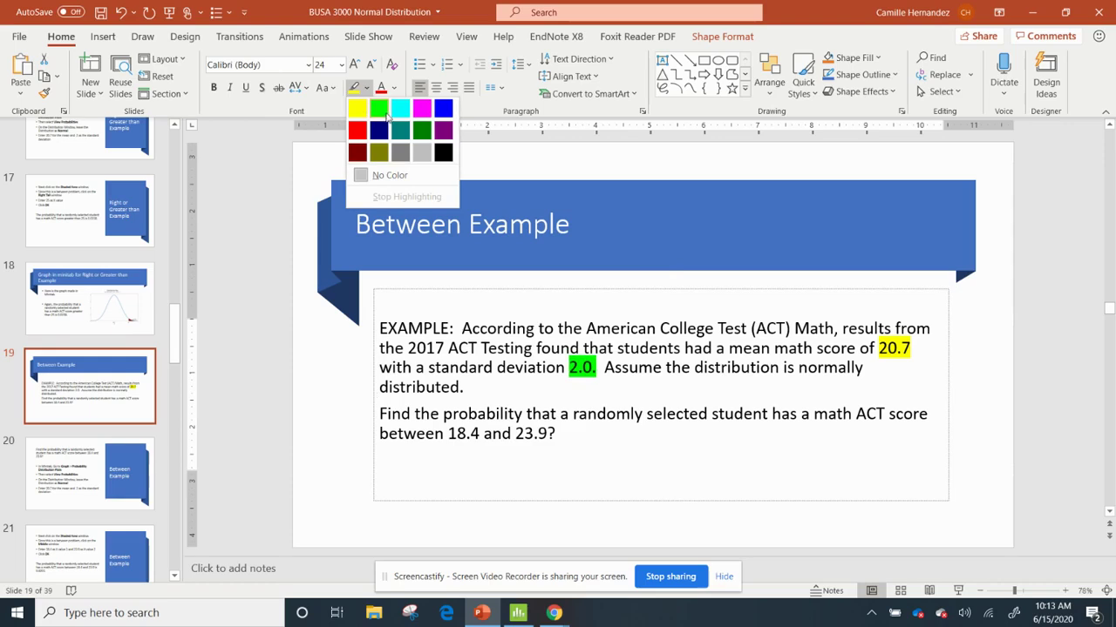
left_click(378, 108)
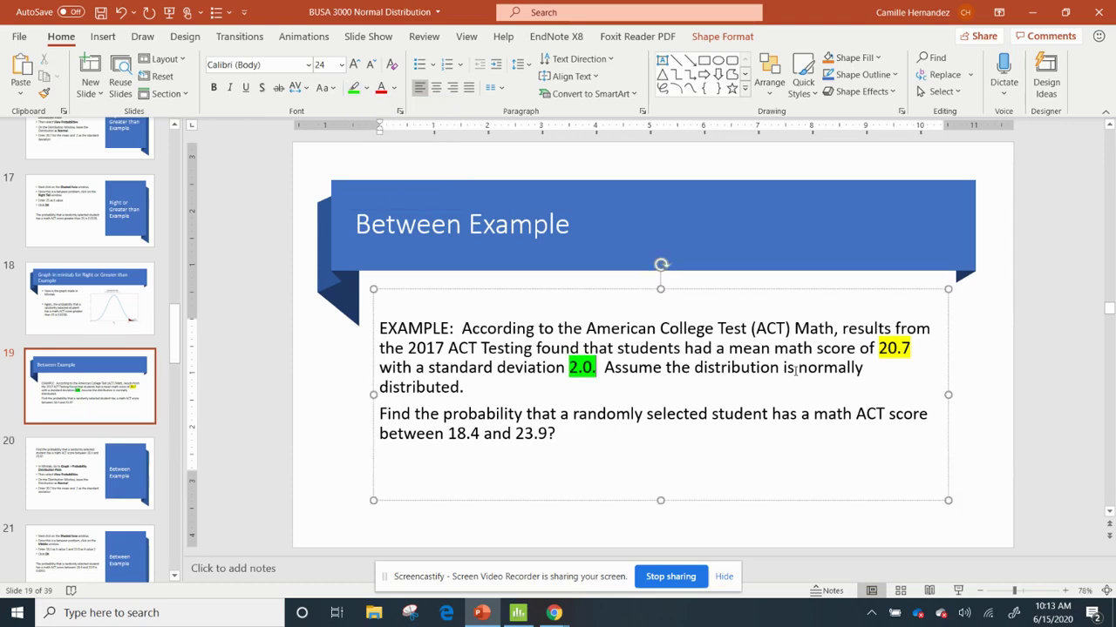
Highlight 'normally distributed' in cyan and 'between 18.4 and 23.9' in magenta
left_click_drag(798, 368, 465, 388)
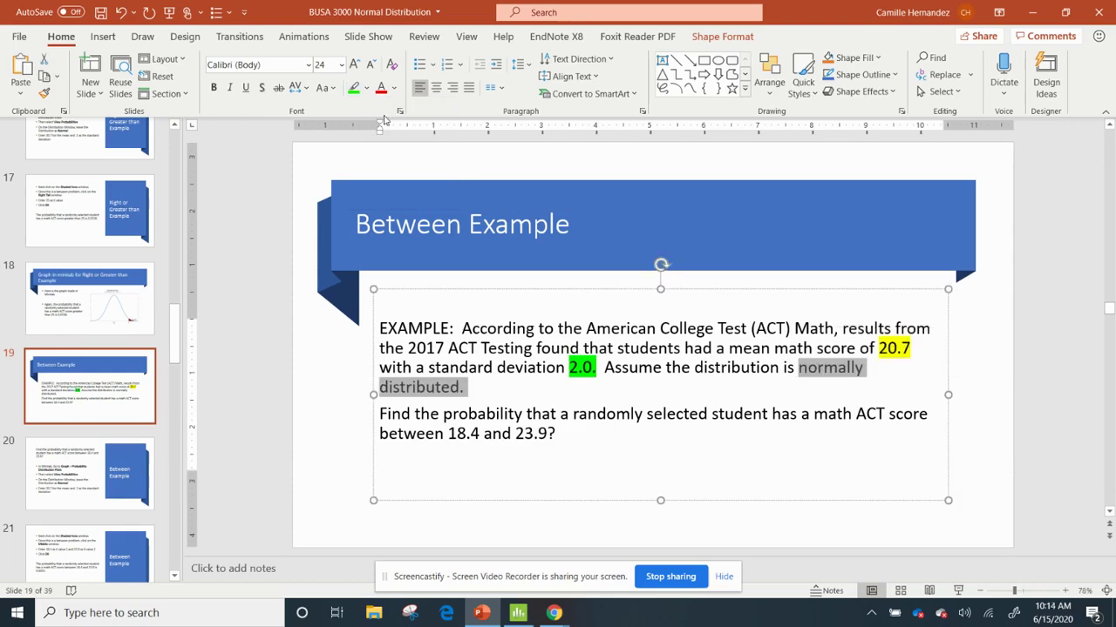
left_click(366, 91)
left_click(400, 108)
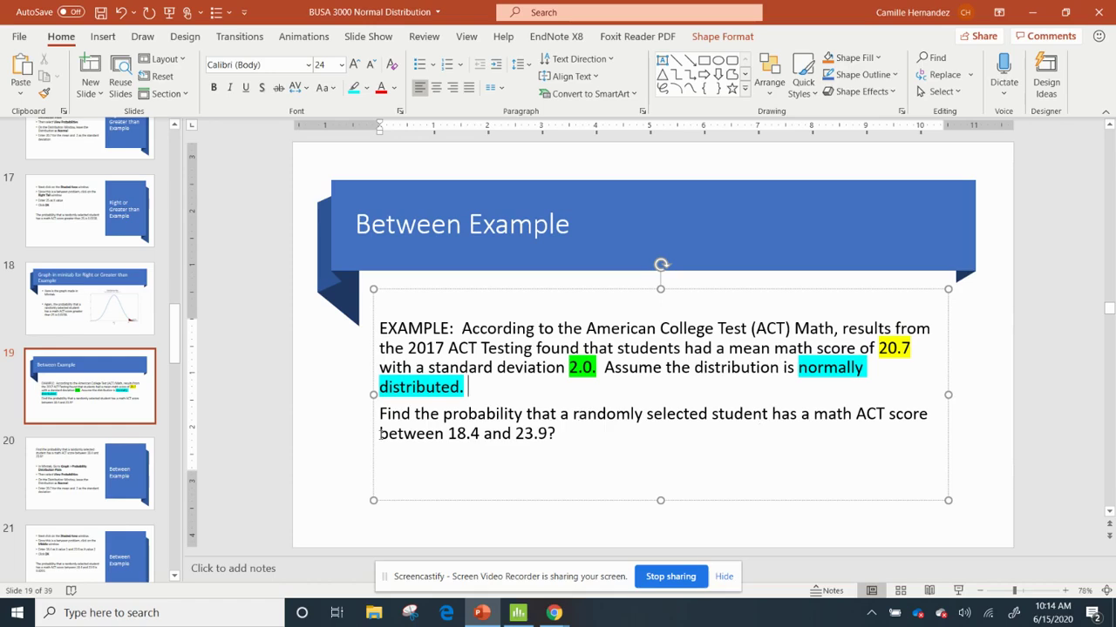
left_click_drag(380, 434, 548, 434)
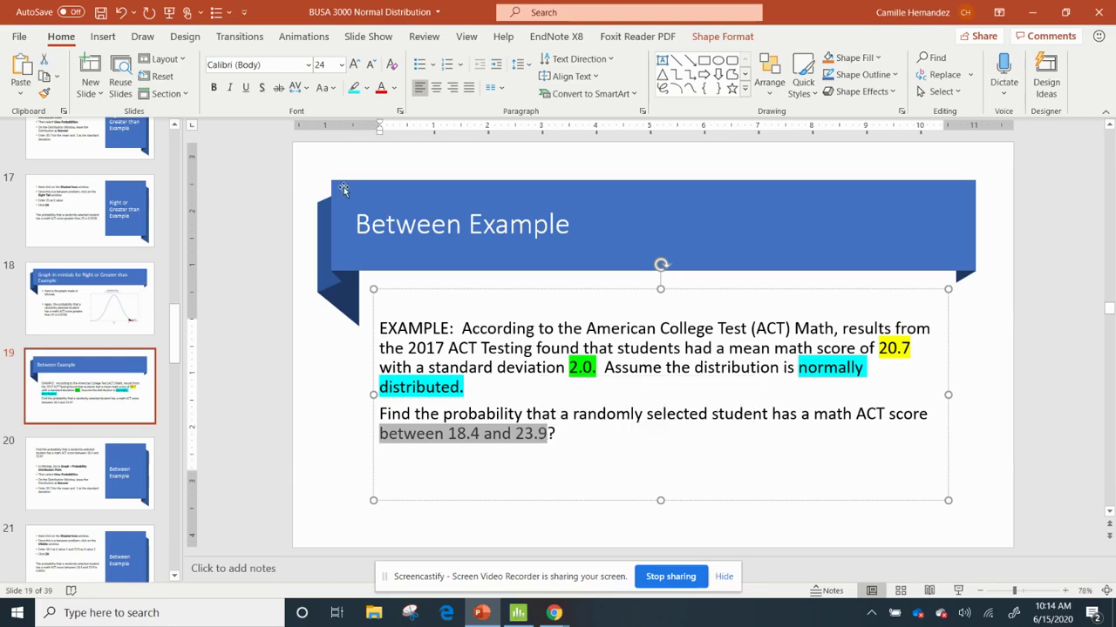
left_click(367, 91)
left_click(409, 124)
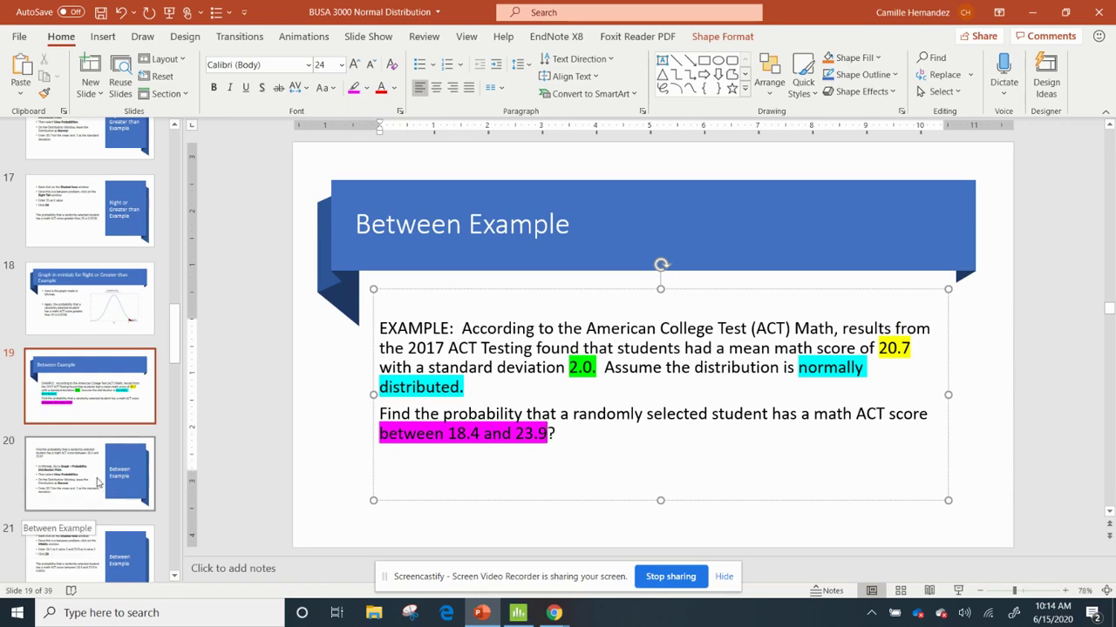
In Minitab, start a Probability Distribution Plot of the View Probability type
left_click(518, 612)
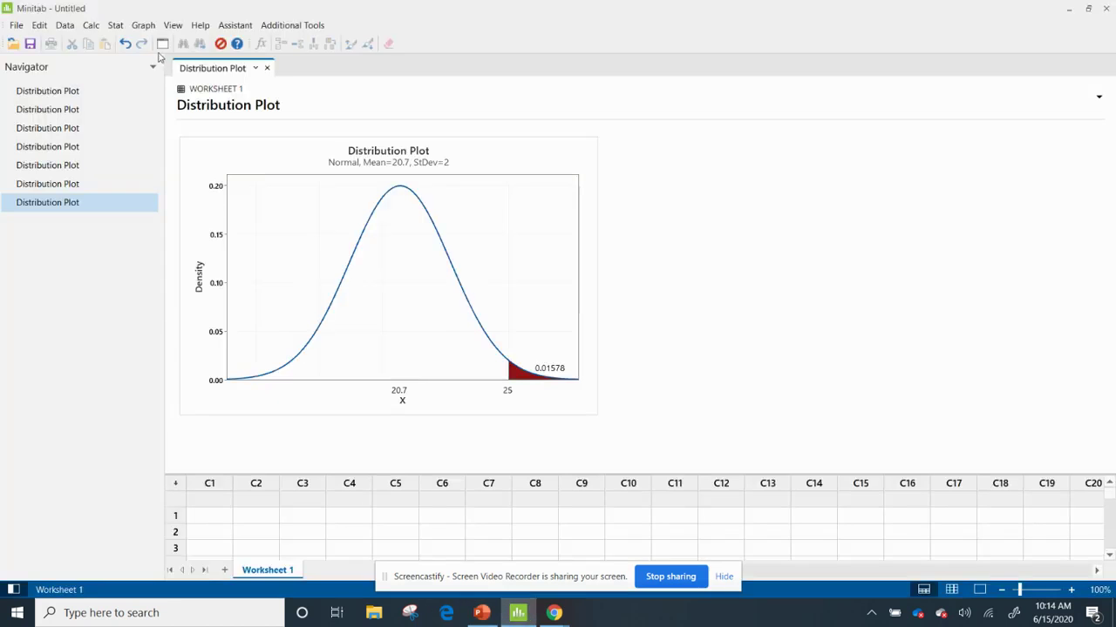
left_click(143, 25)
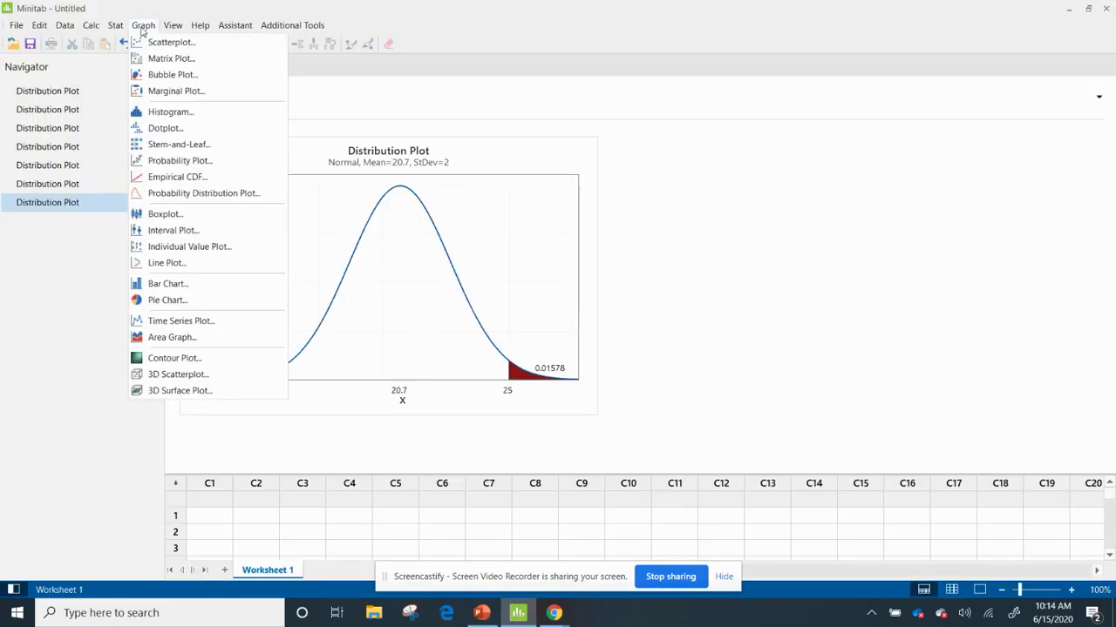
left_click(212, 193)
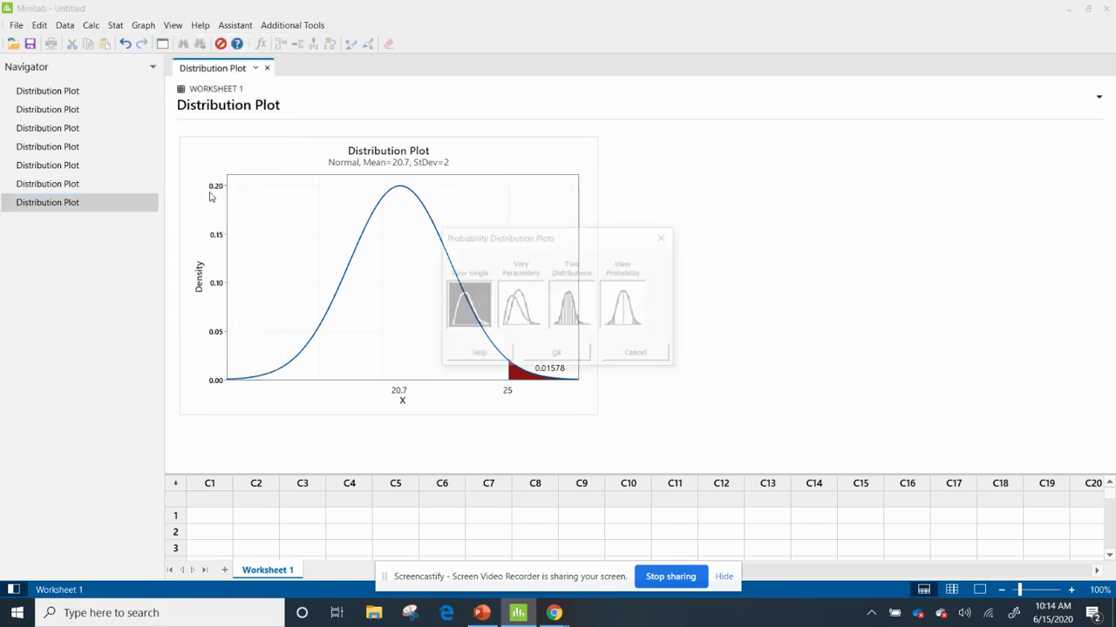
left_click(621, 305)
left_click(579, 358)
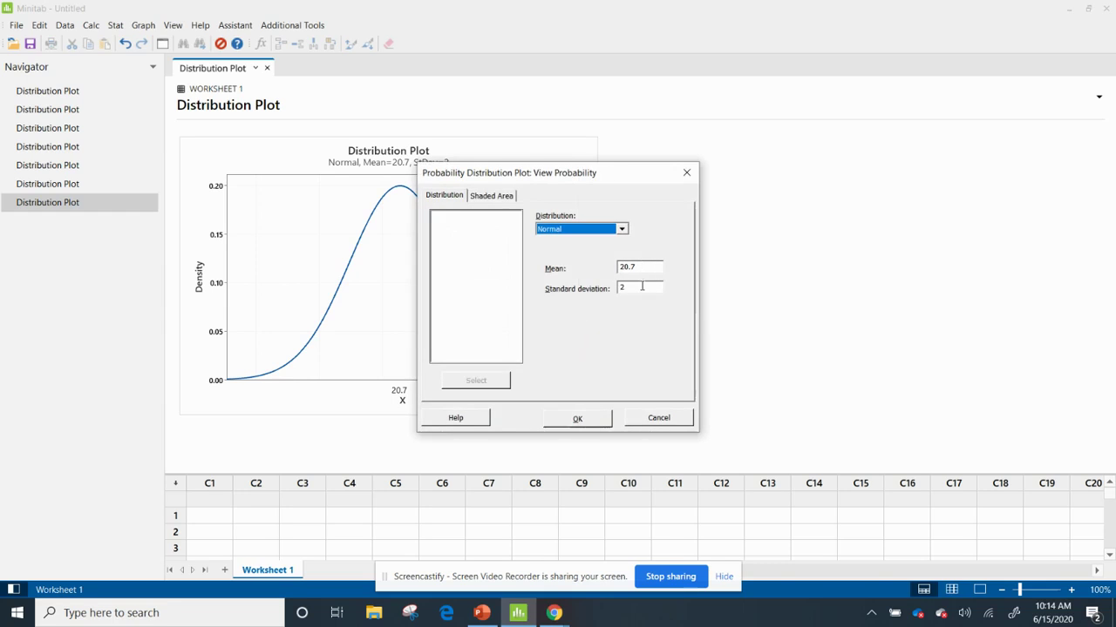
Shade the Middle area between x values 18.4 and 23.9
left_click(494, 197)
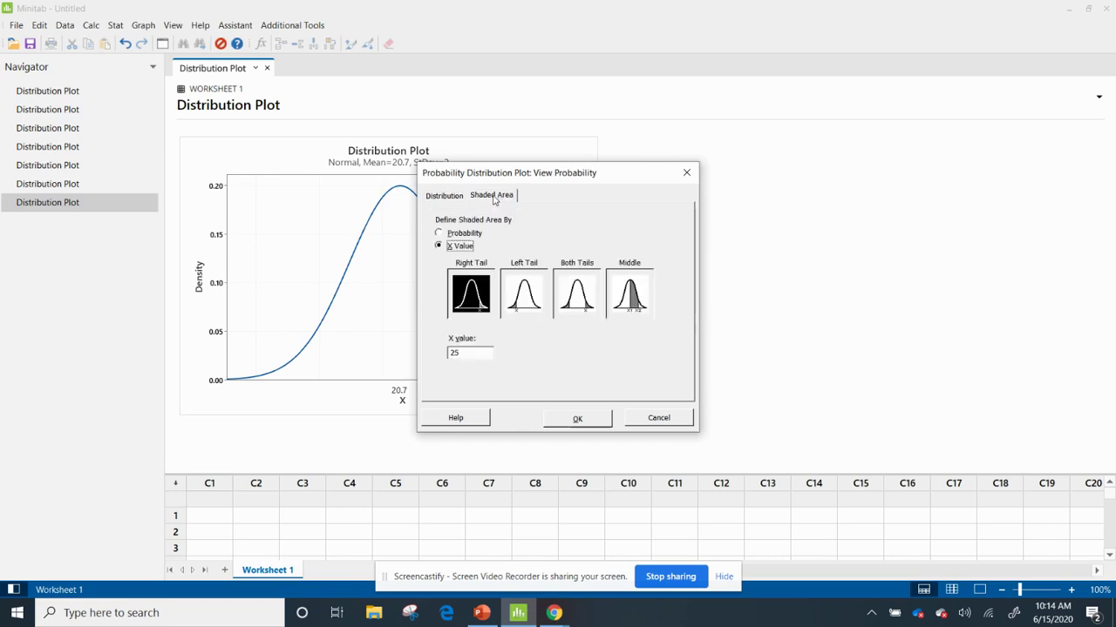
left_click(625, 283)
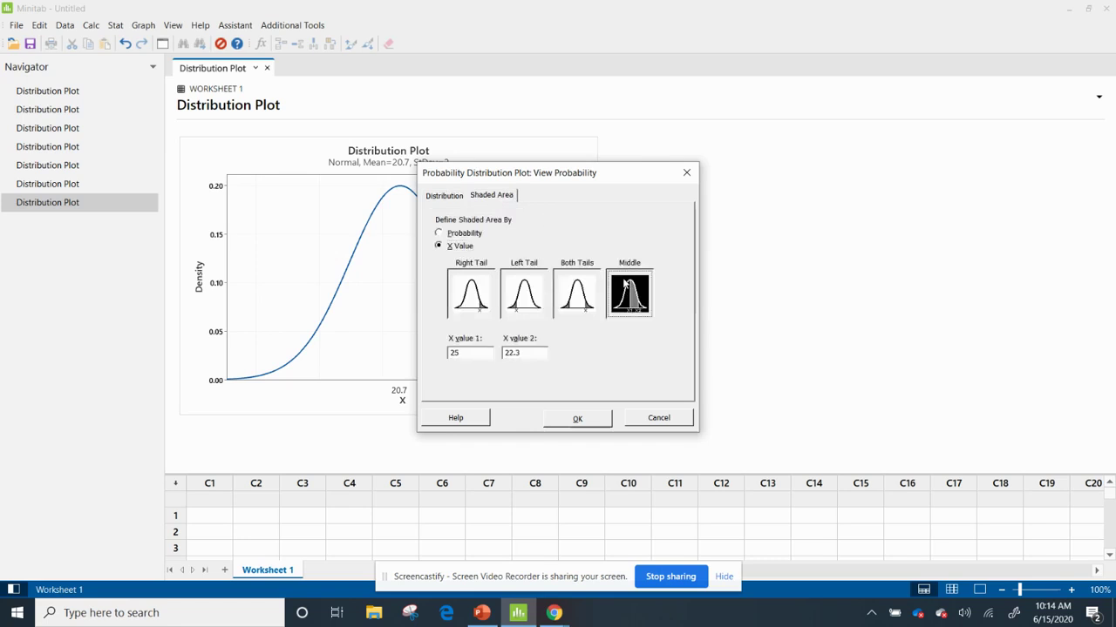
left_click(474, 354)
key("BackSpace")
left_click(481, 613)
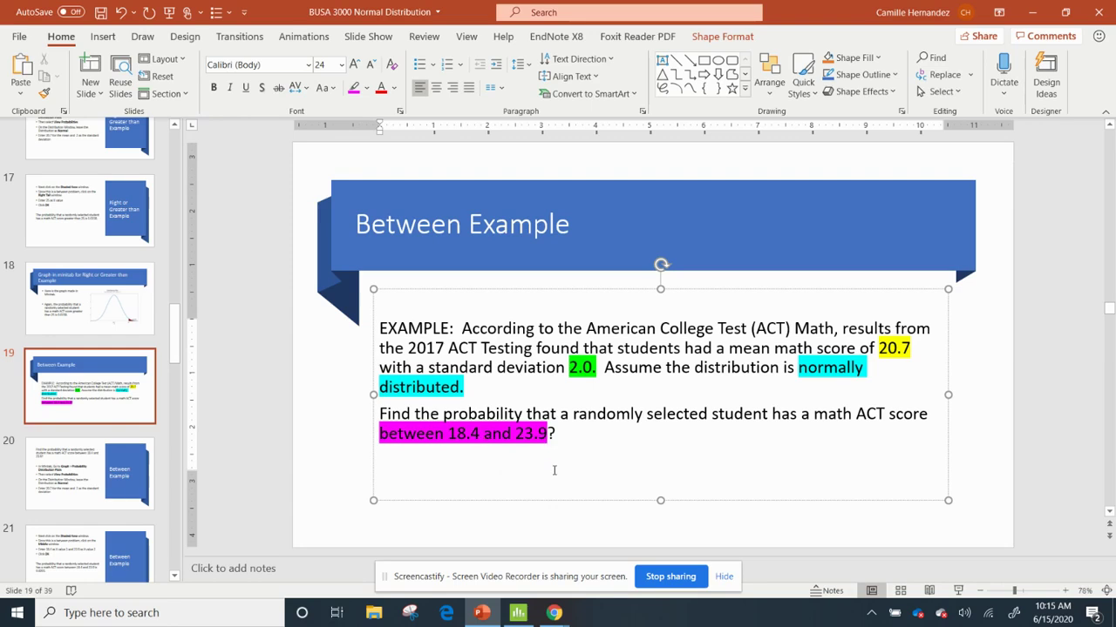
left_click(518, 612)
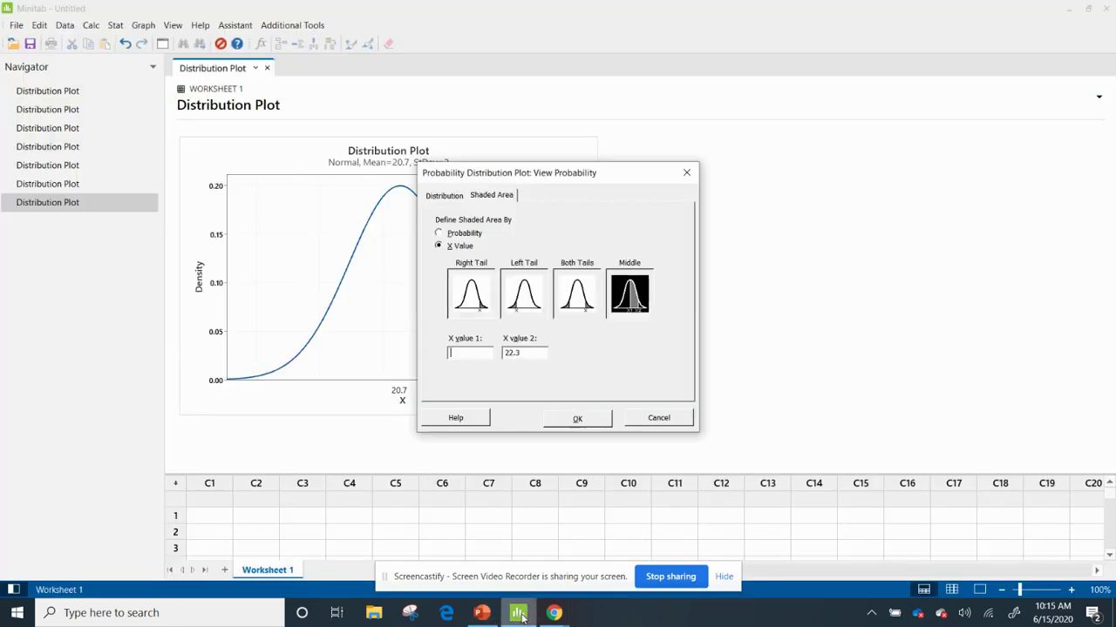
left_click(488, 353)
type("18.4")
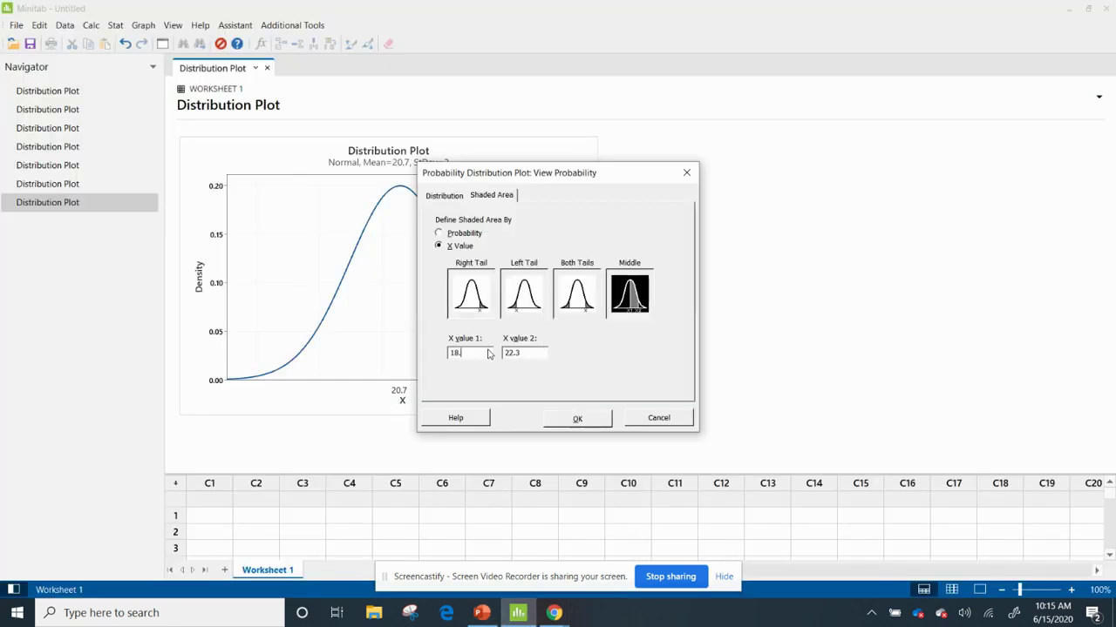
left_click(531, 352)
type("22.")
key("BackSpace")
key("BackSpace")
type("3")
Create the shaded normal plot, which shows probability 0.8201 between 18.4 and 23.9
left_click(575, 419)
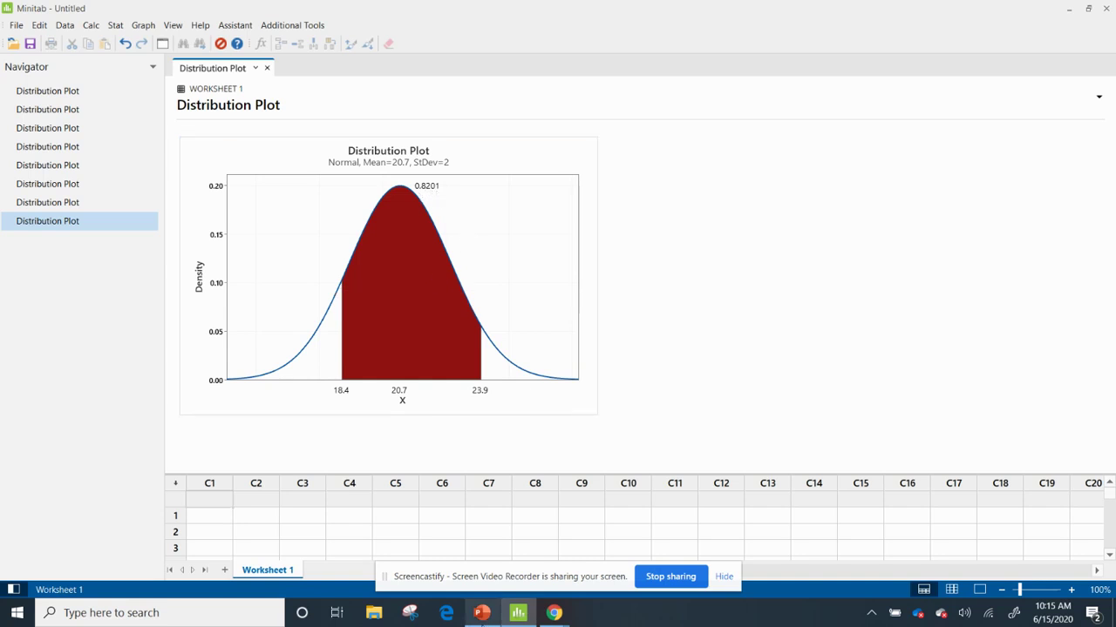
Back in PowerPoint, move through slide 21 to slide 22's Minitab graph stating 0.8201
left_click(482, 613)
left_click(75, 551)
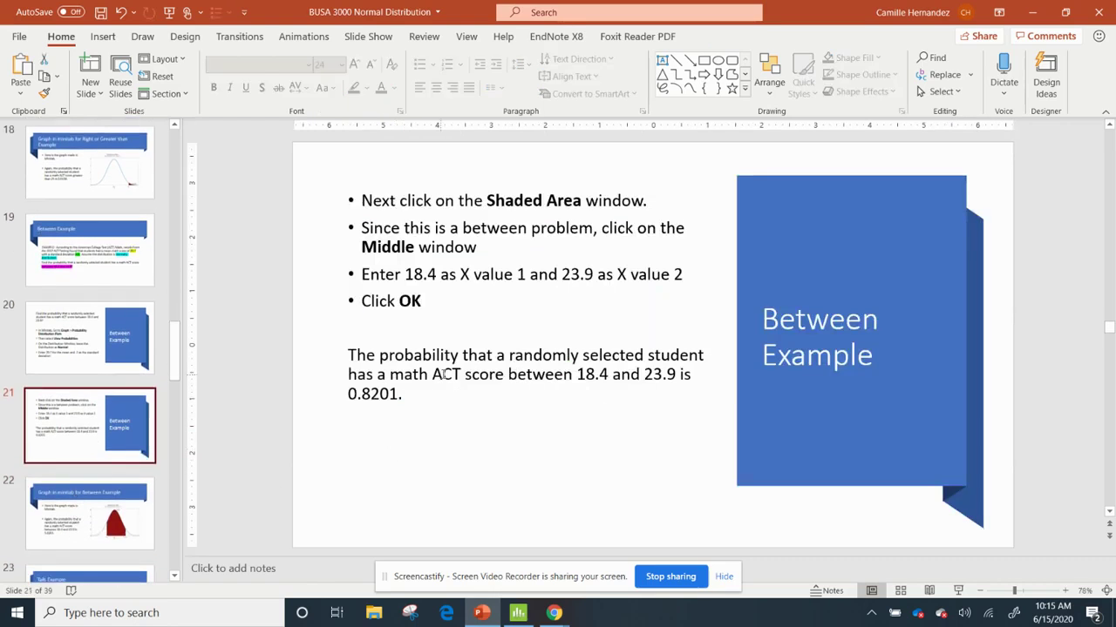
left_click(70, 542)
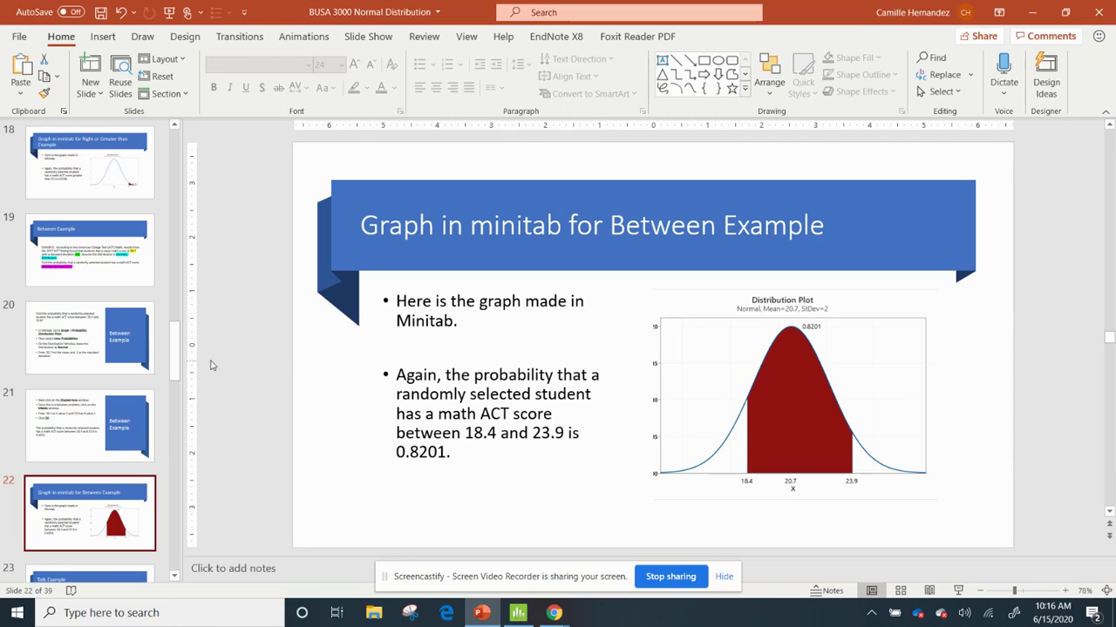
scroll(172, 362, "down", 3)
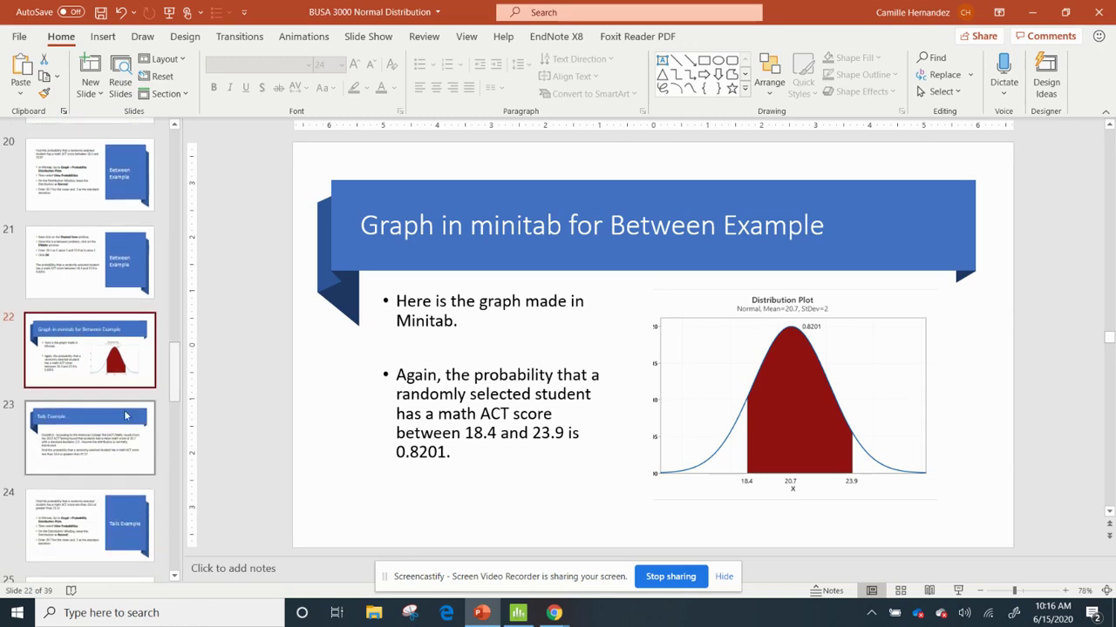
On slide 23, highlight the mean 20.7 in yellow and 2.0 in bright green
left_click(117, 419)
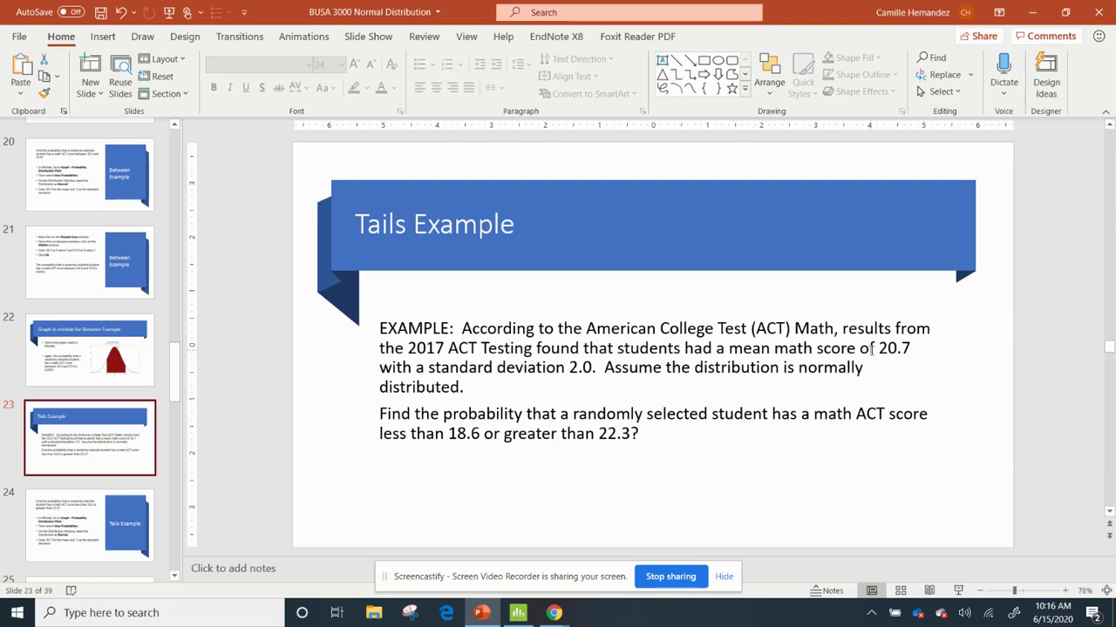
left_click_drag(881, 349, 928, 347)
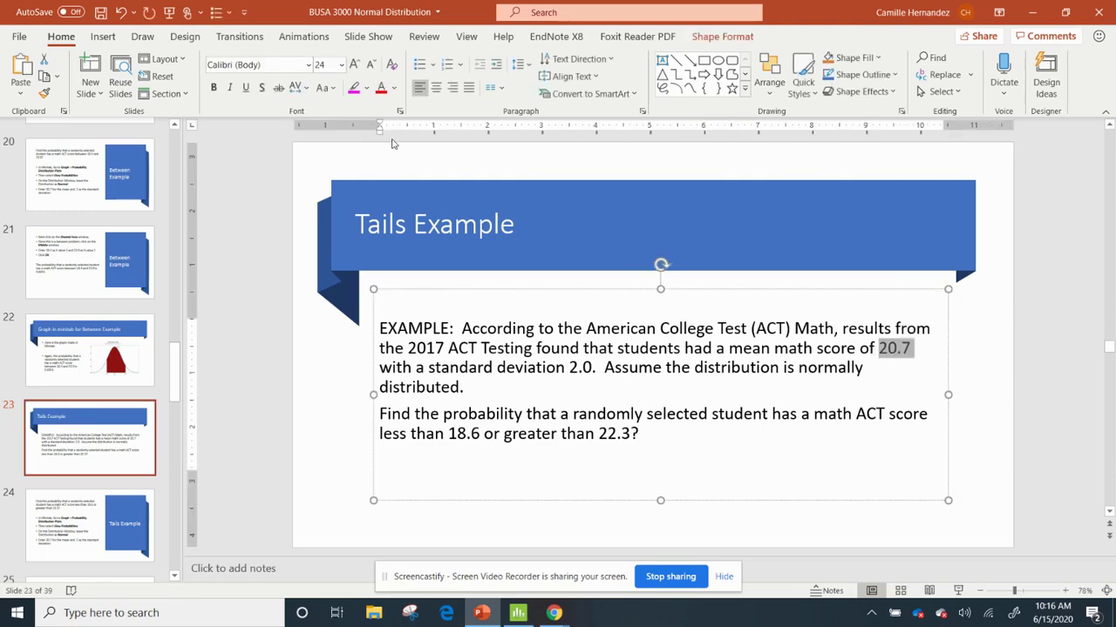
left_click(367, 91)
left_click(360, 102)
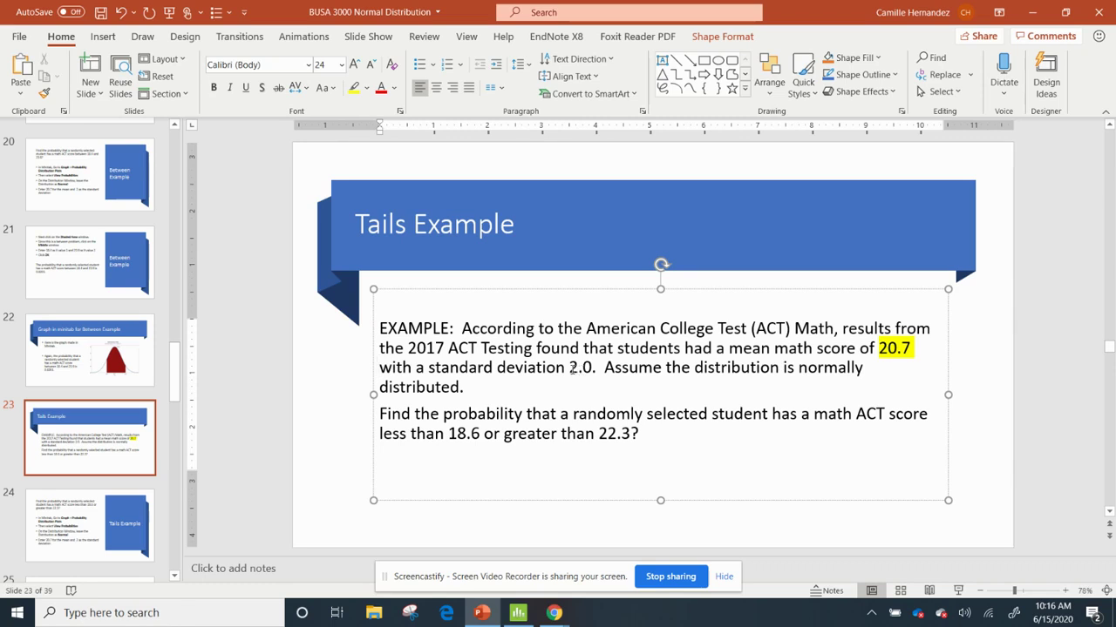
left_click_drag(569, 368, 596, 368)
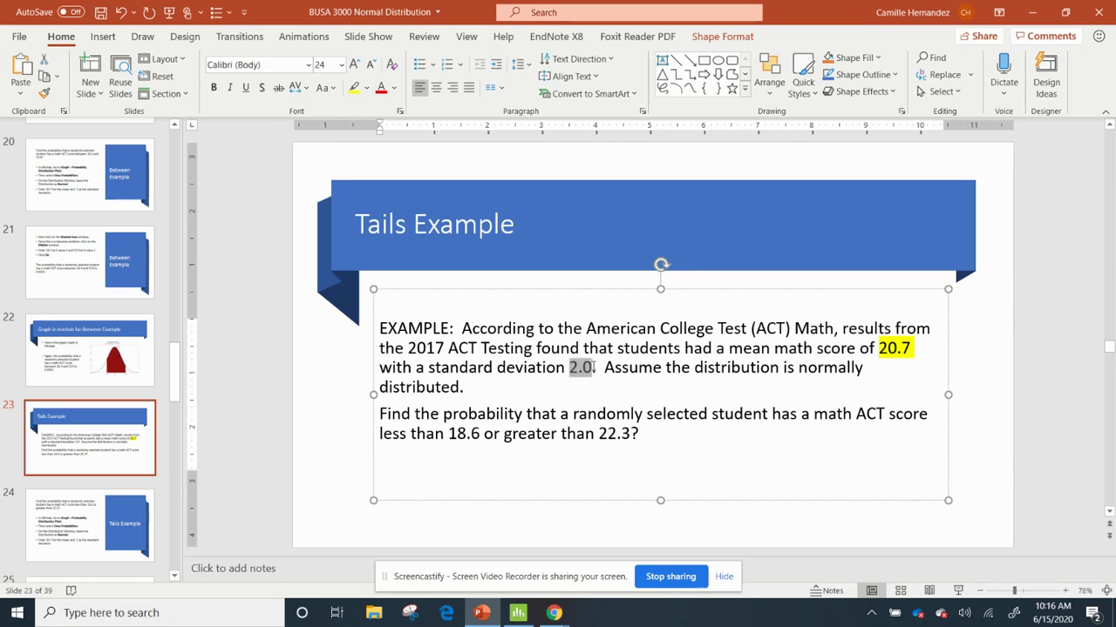
left_click(368, 89)
left_click(375, 103)
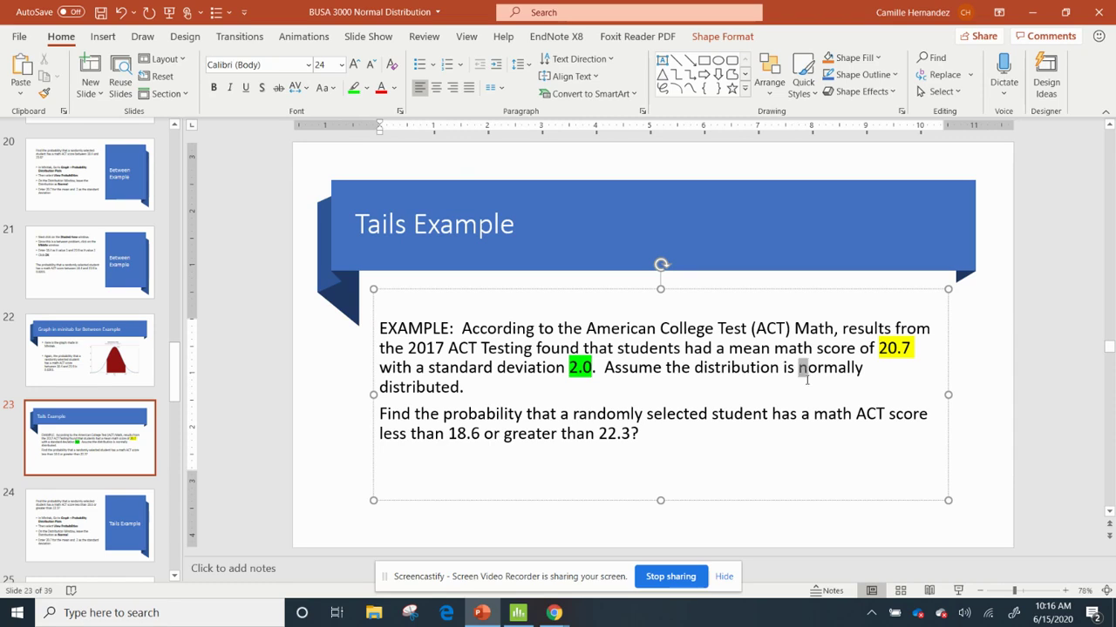
Highlight 'normally distributed' in turquoise and 'less than 18.6 or greater than 22.3' in magenta
left_click_drag(798, 368, 466, 388)
left_click(368, 89)
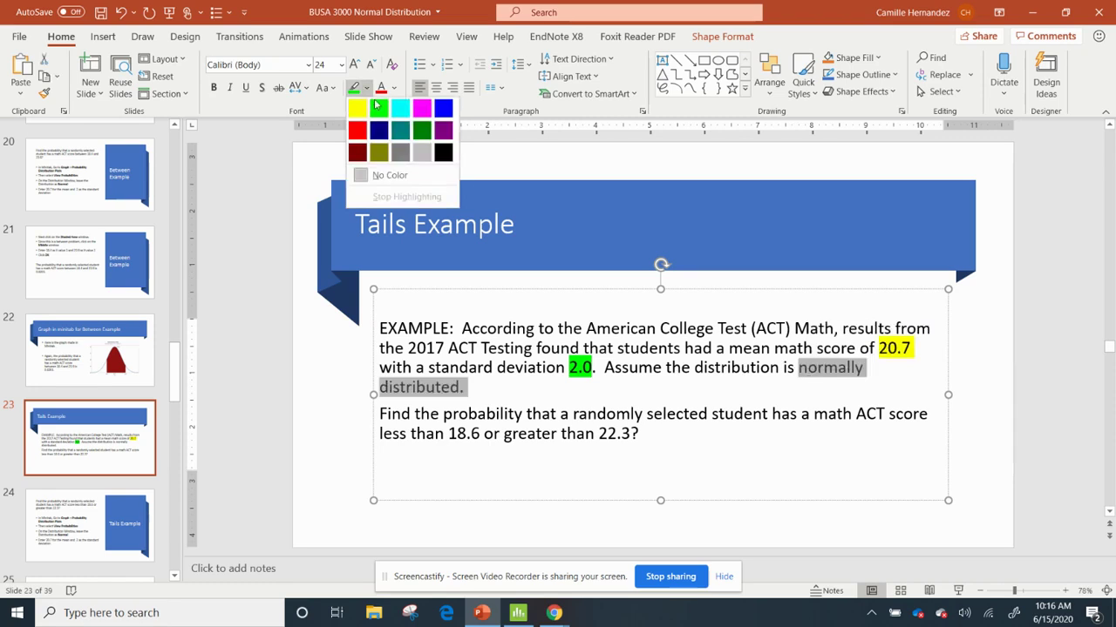
left_click(396, 103)
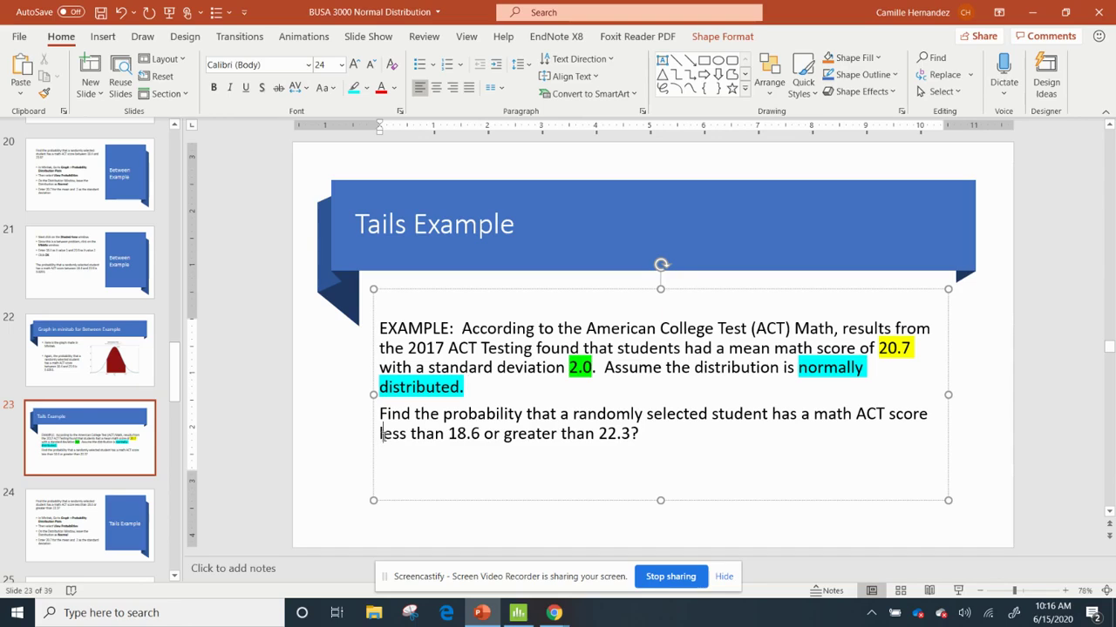
left_click_drag(381, 433, 630, 434)
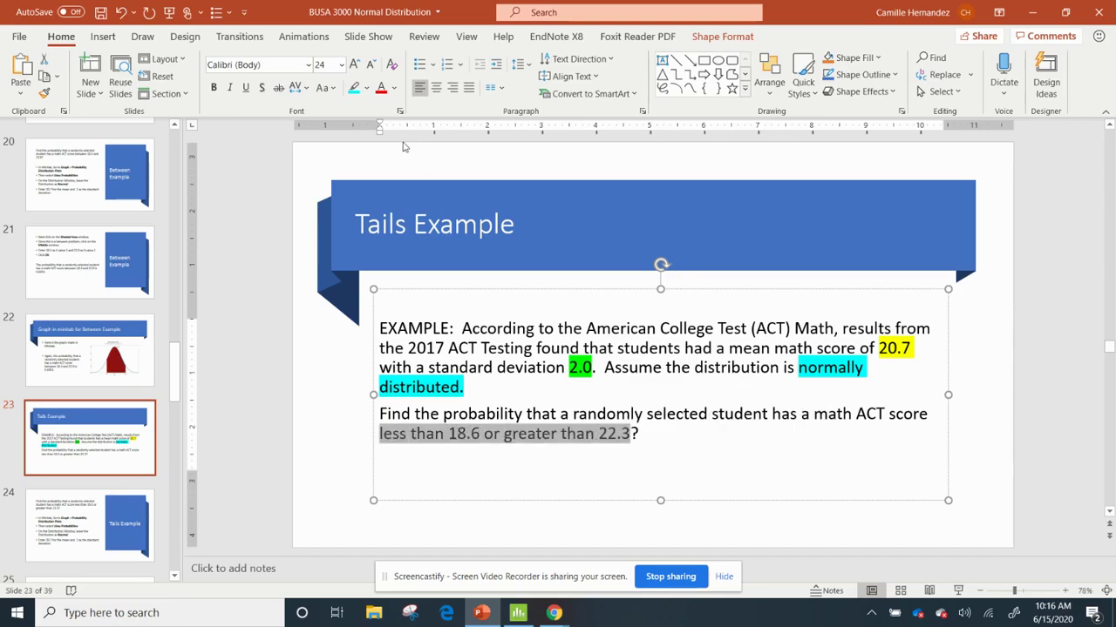
left_click(366, 88)
left_click(423, 109)
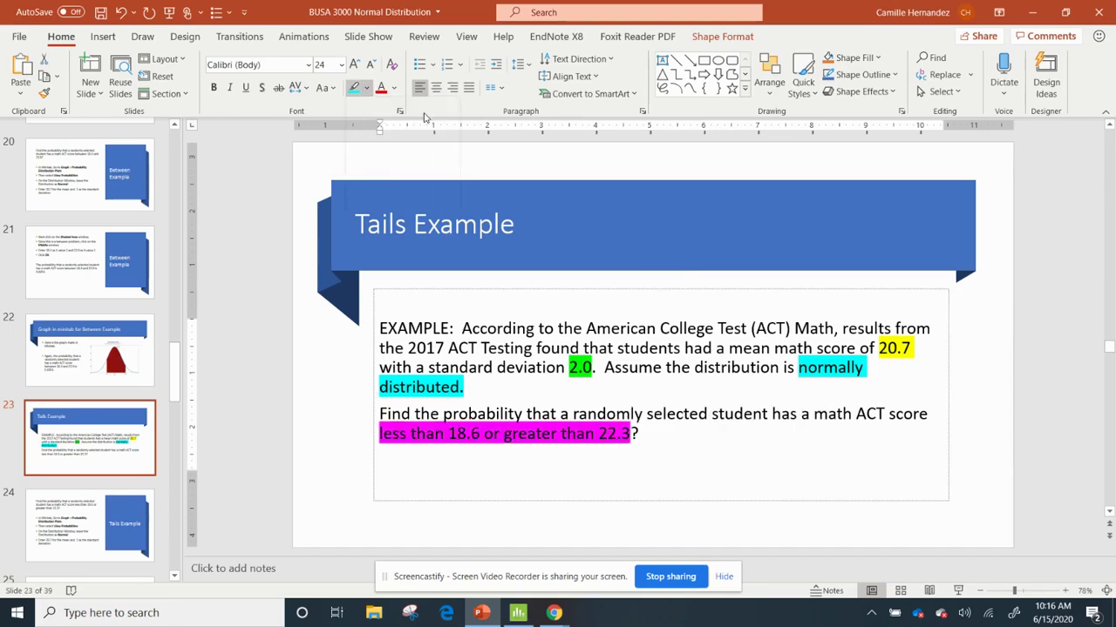
left_click(699, 456)
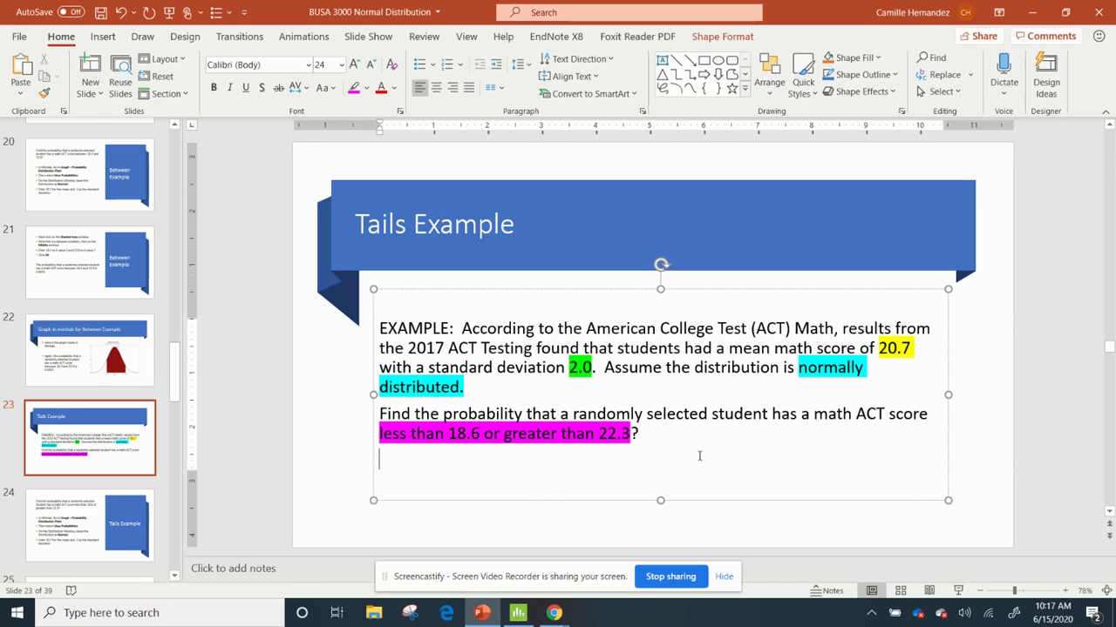
In Minitab, start a new View Probability distribution plot
left_click(517, 613)
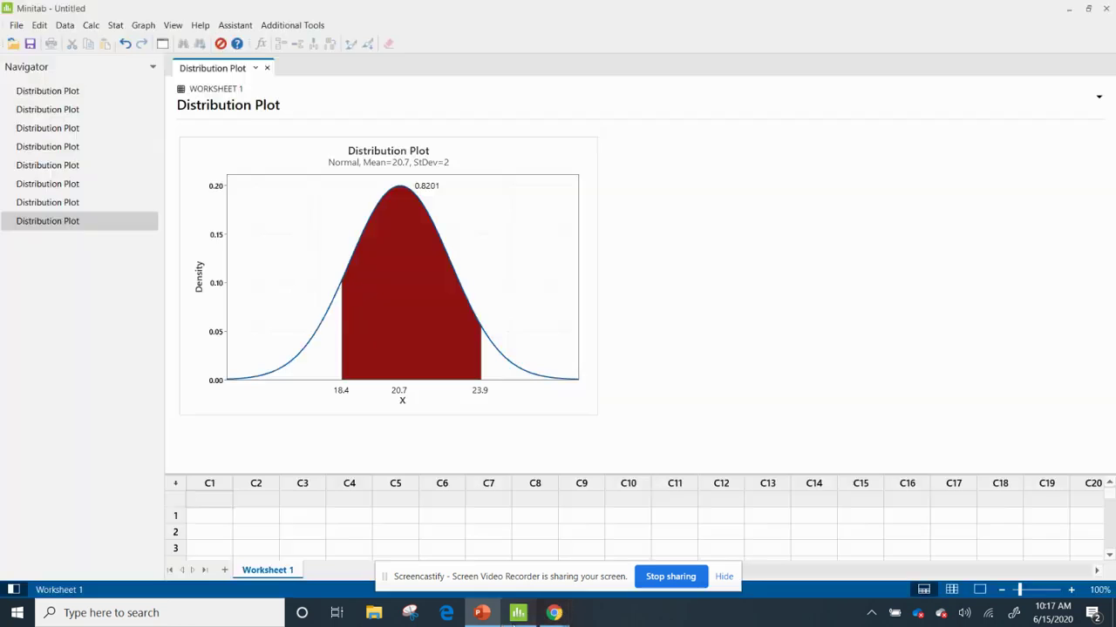
left_click(143, 25)
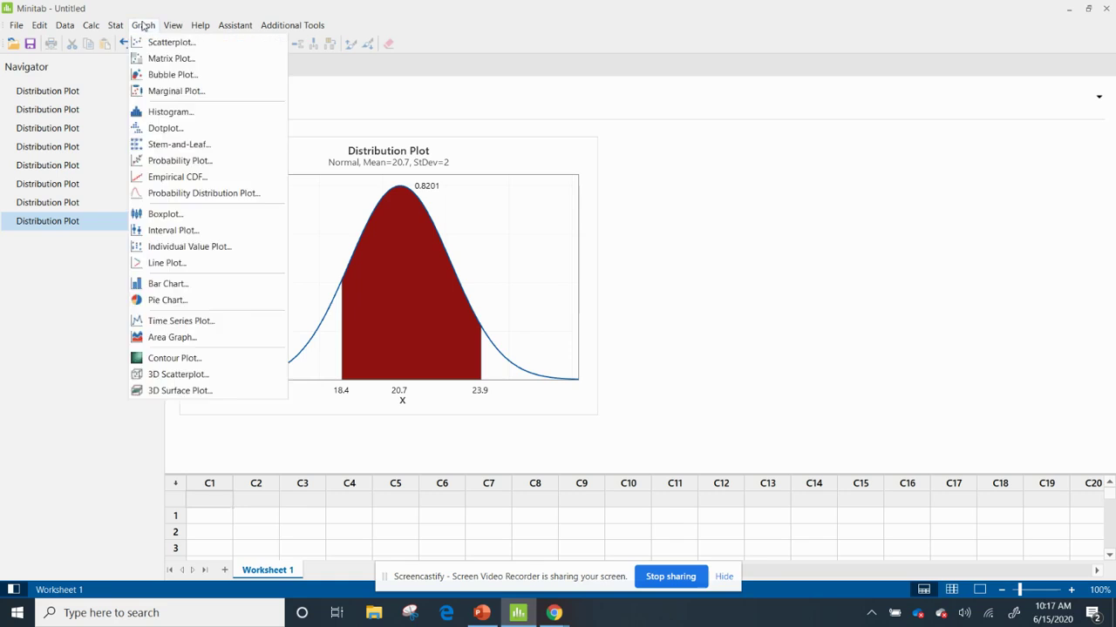
left_click(231, 193)
left_click(636, 312)
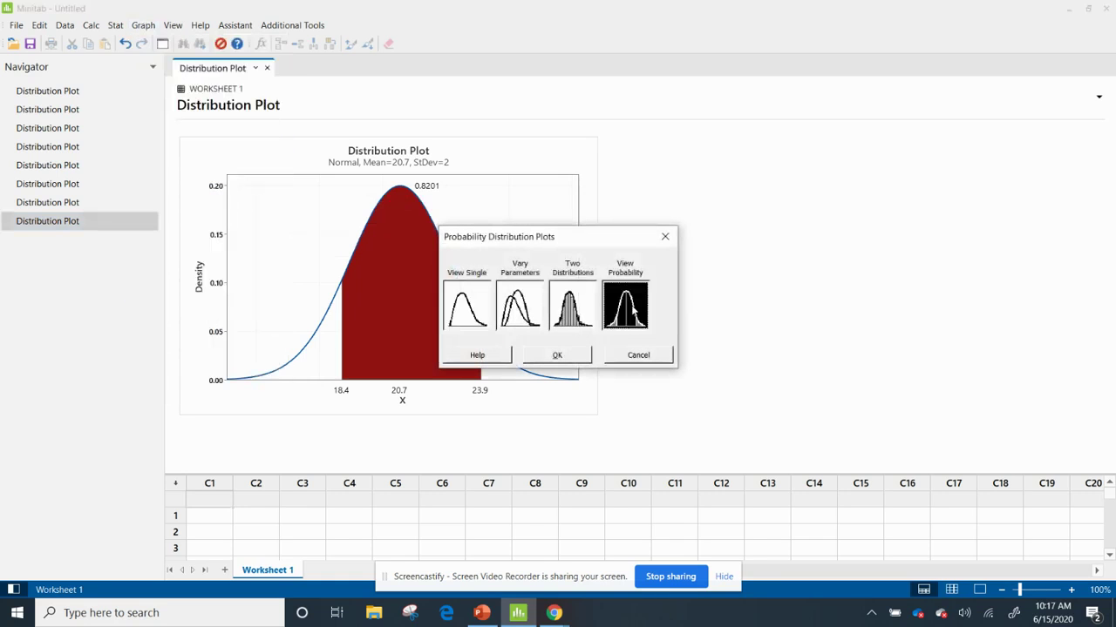
left_click(565, 355)
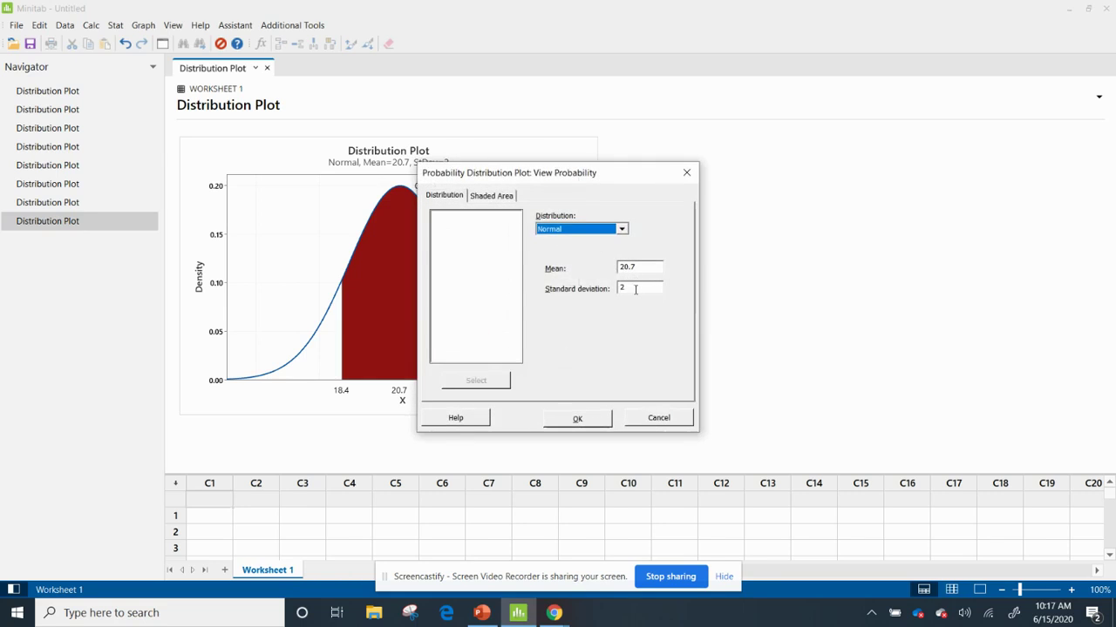
Shade the Middle between 18.6 and 22.3 and draw the plot, giving 0.6413
left_click(509, 197)
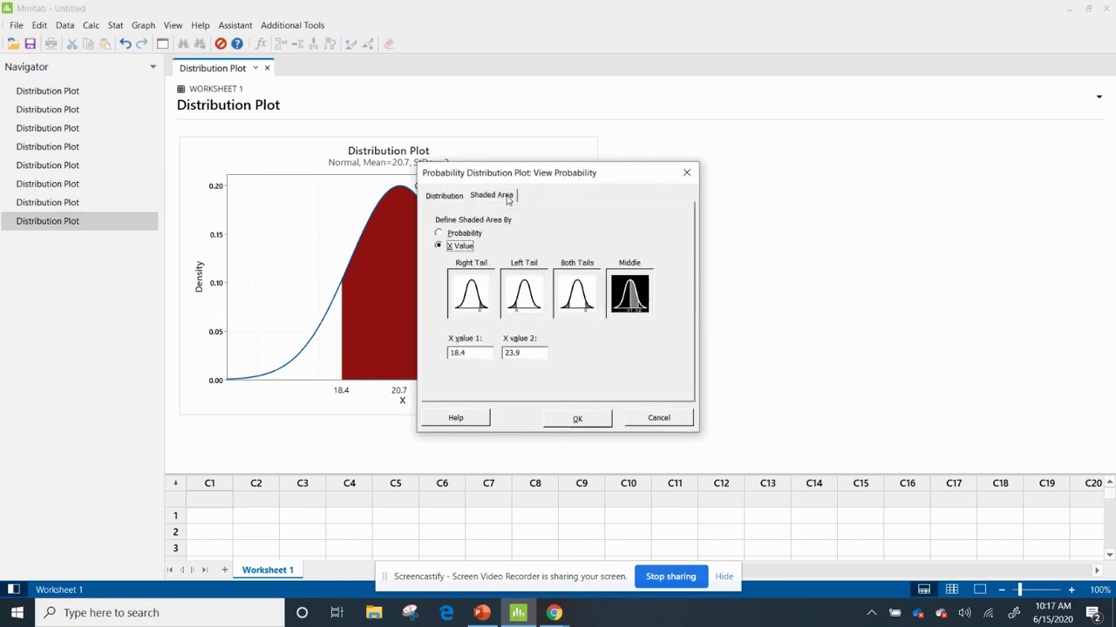
left_click(627, 289)
left_click(480, 354)
key("BackSpace")
type("18.8.6")
key("BackSpace")
key("BackSpace")
type("2.3")
left_click(559, 422)
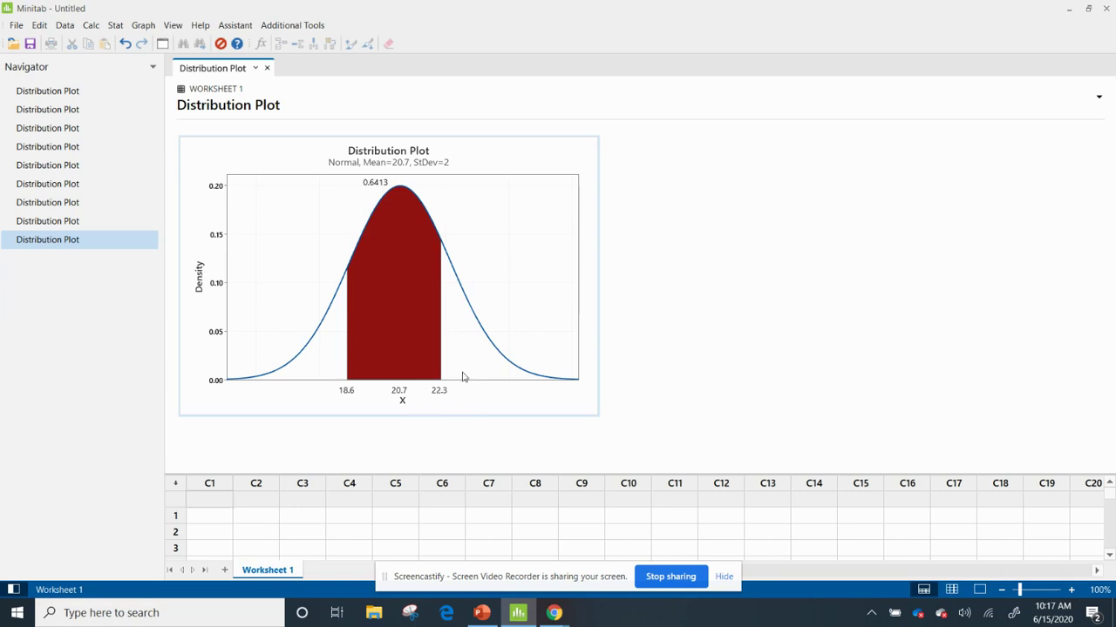
Add a blank line after the 0.6413 answer on slide 25, then bring Minitab's plot back
left_click(490, 617)
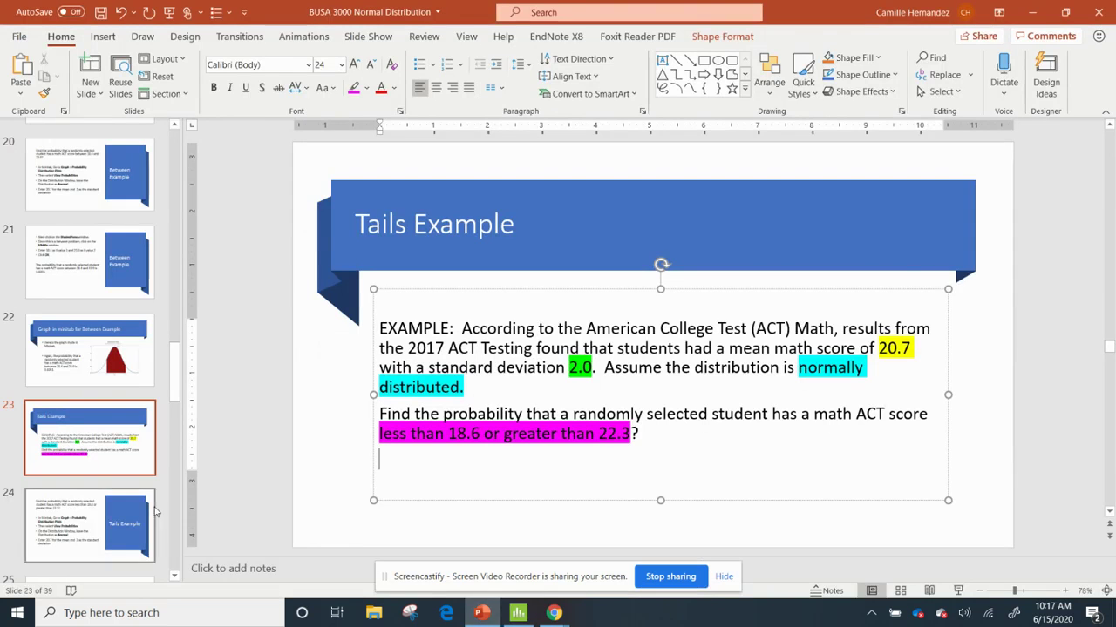
left_click_drag(171, 389, 177, 425)
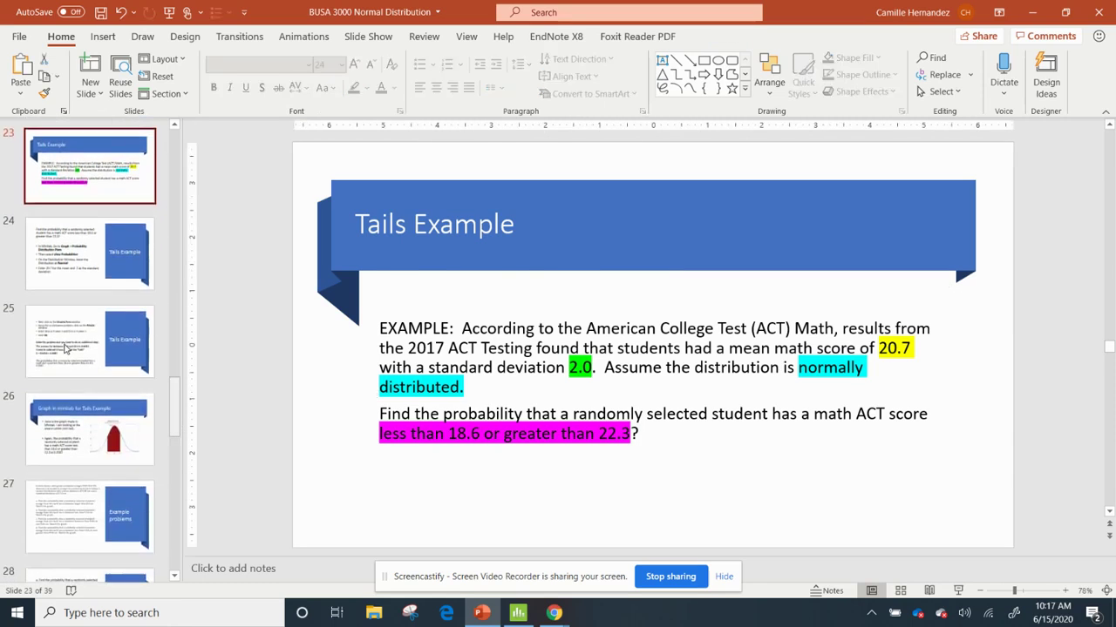
left_click(96, 353)
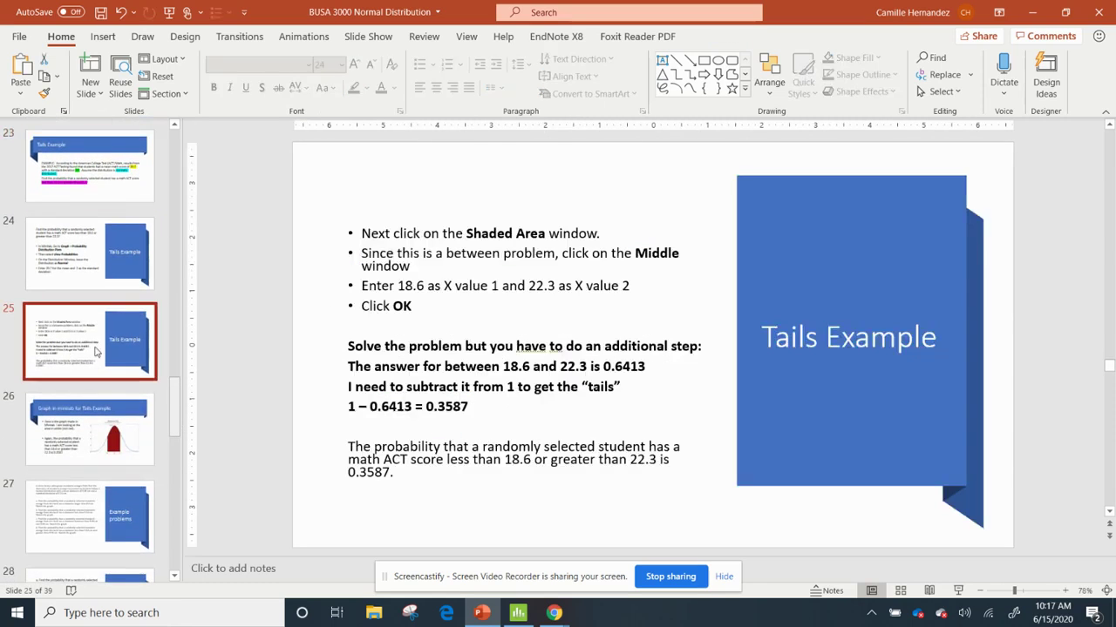
left_click(682, 364)
key("Return")
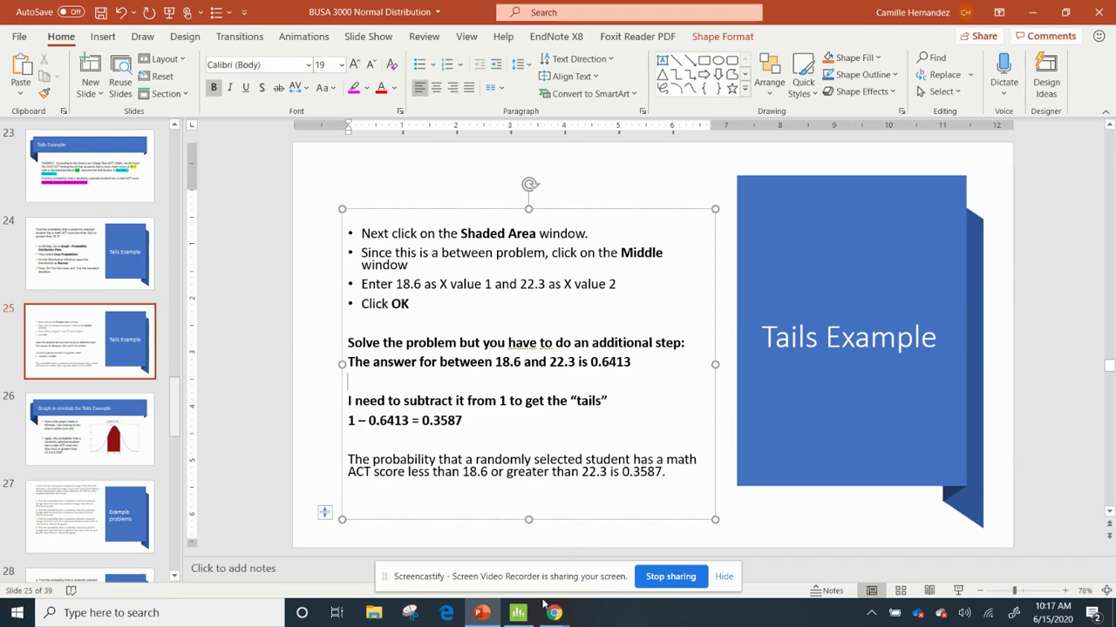
left_click(517, 613)
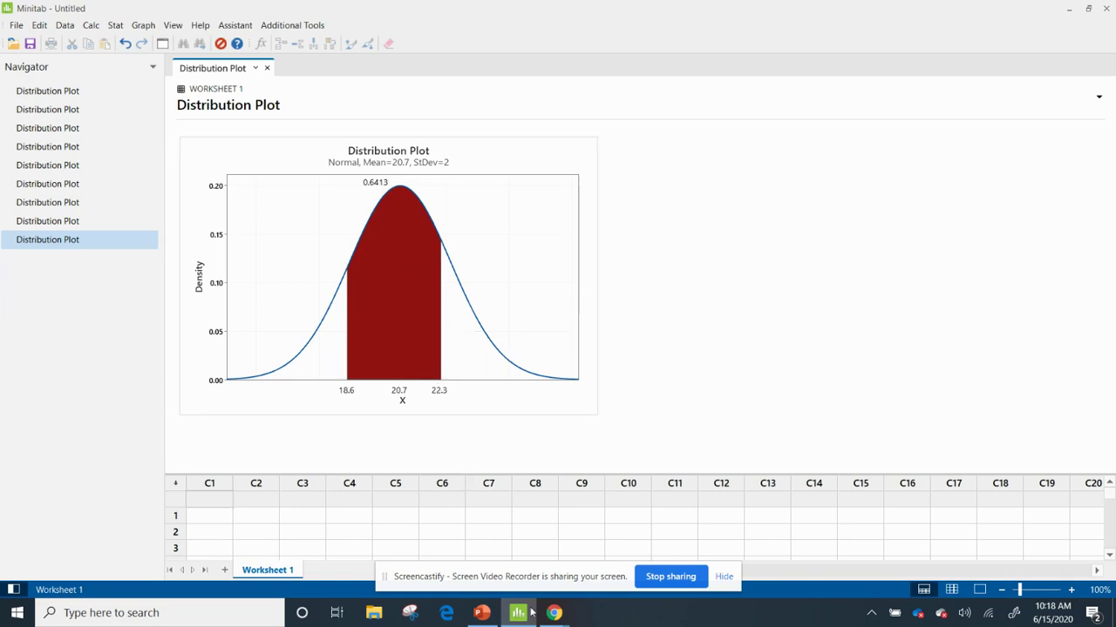
Return to PowerPoint's slide 25, showing 1 − 0.6413 = 0.3587
left_click(482, 612)
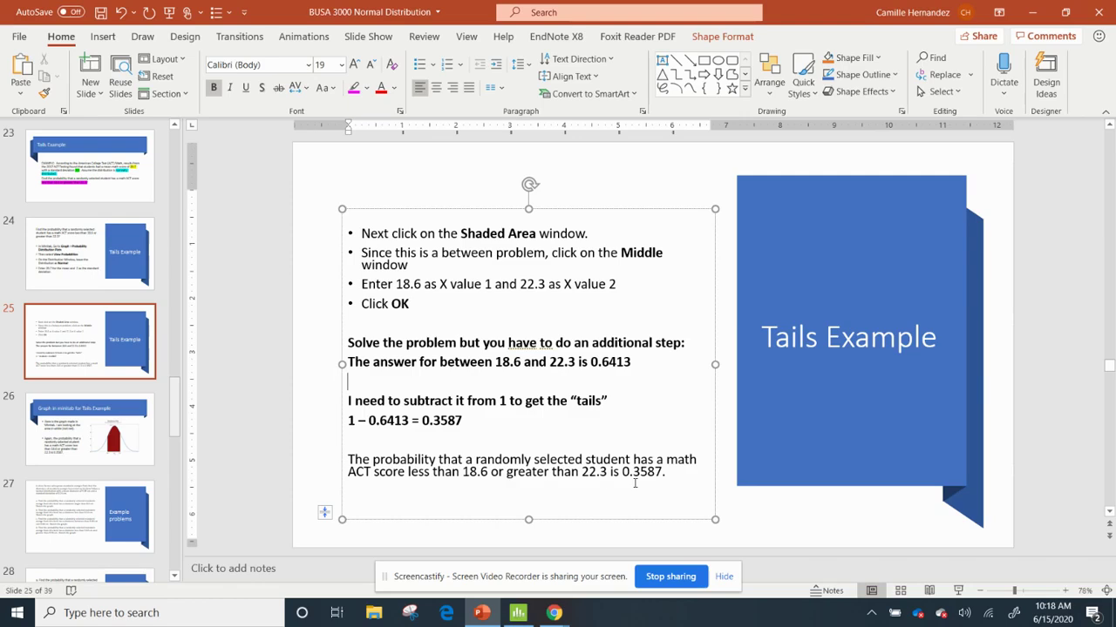
Advance to slide 26 with the Tails Example Minitab graph and 0.3587
key("Page_Down")
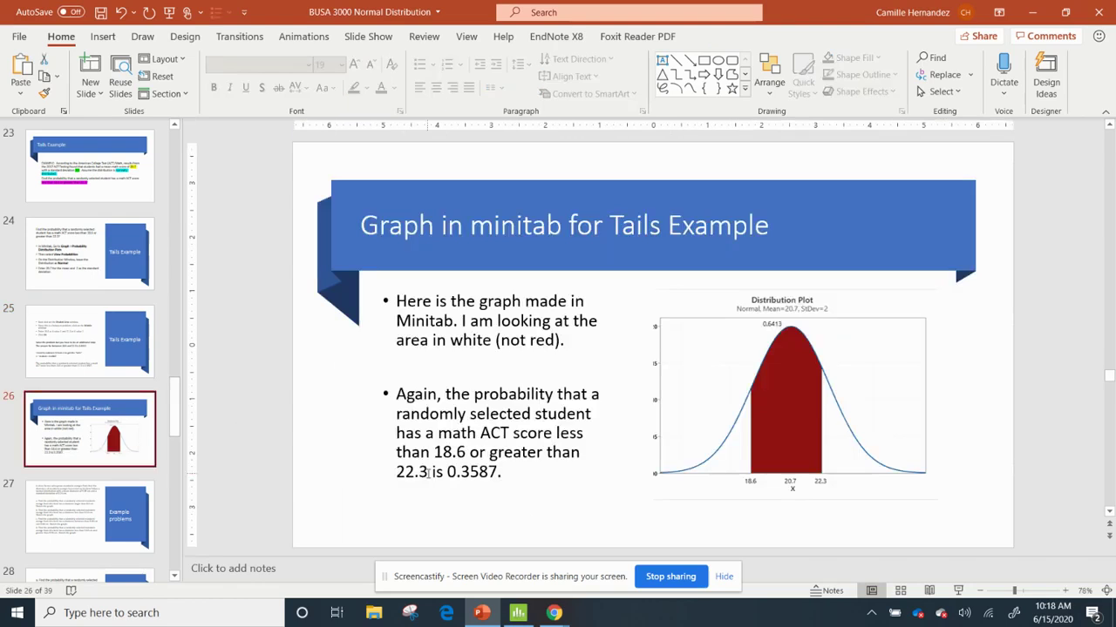